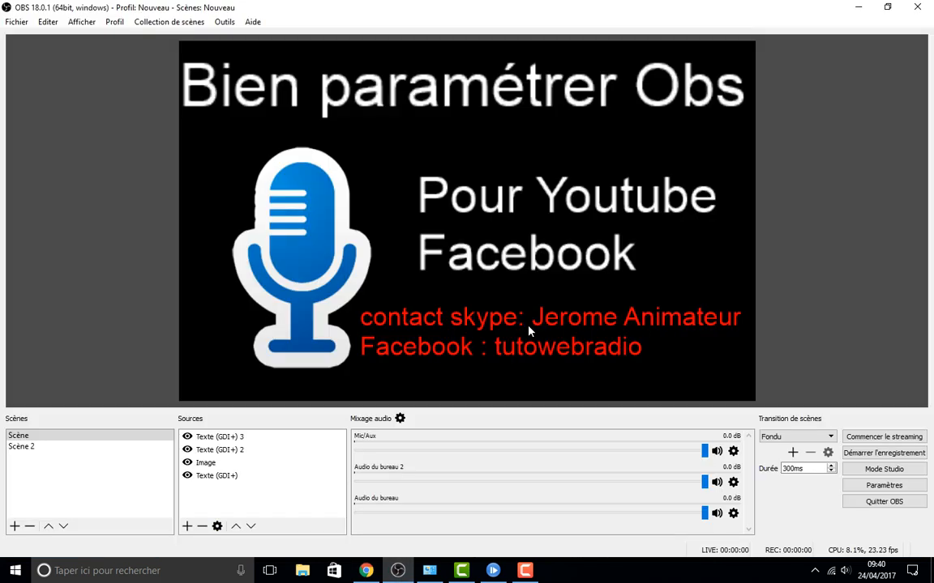
Open the output settings and review the streaming video bitrate and the available audio bitrate options
left_click(872, 486)
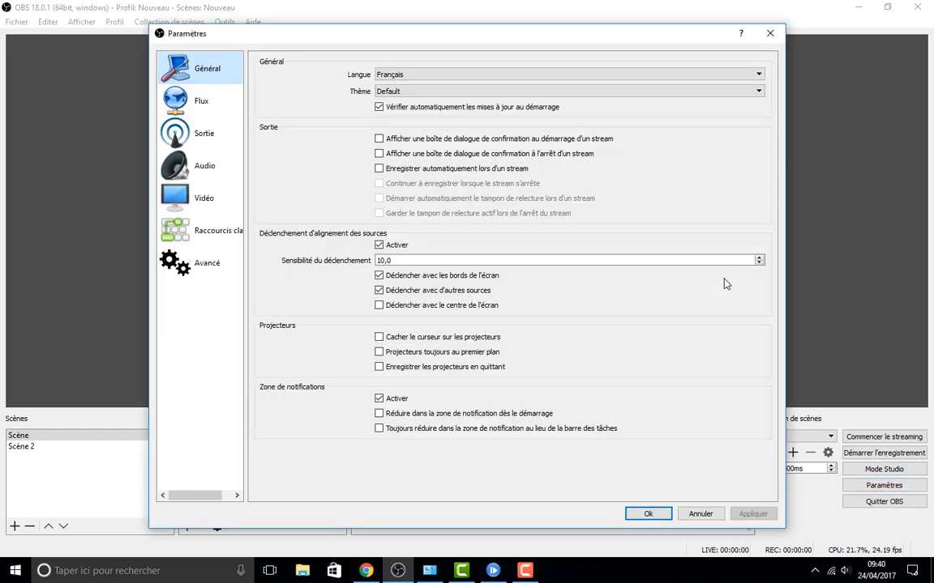
left_click(227, 141)
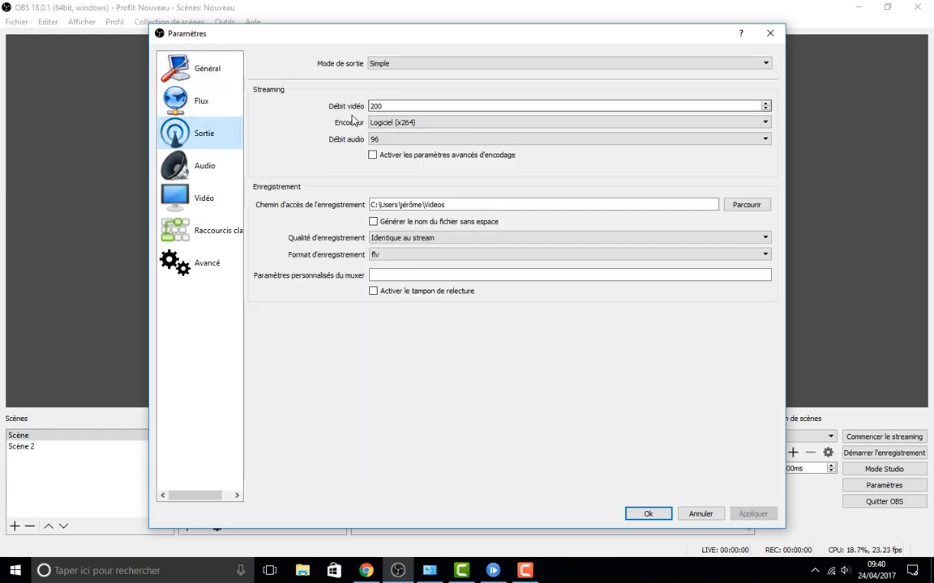
left_click_drag(388, 105, 344, 104)
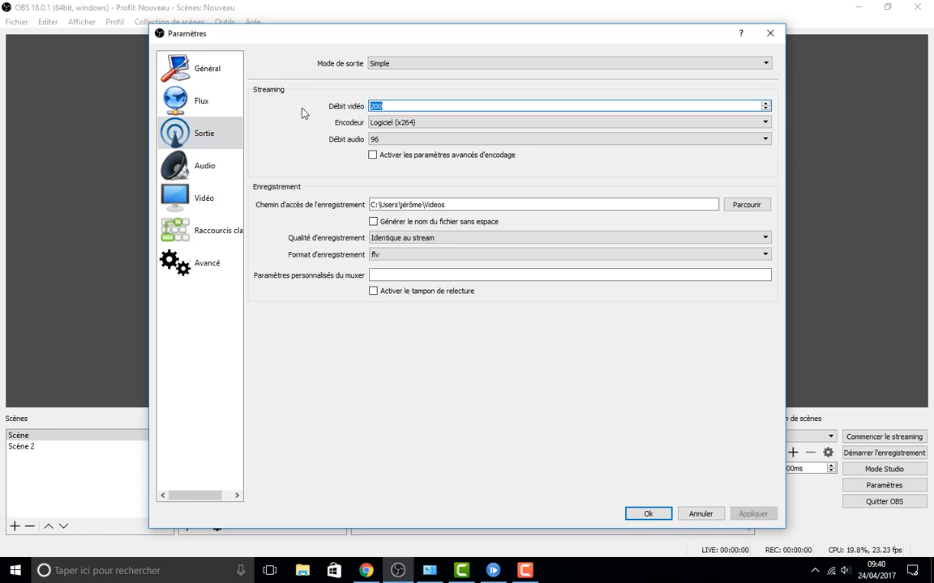
left_click(388, 107)
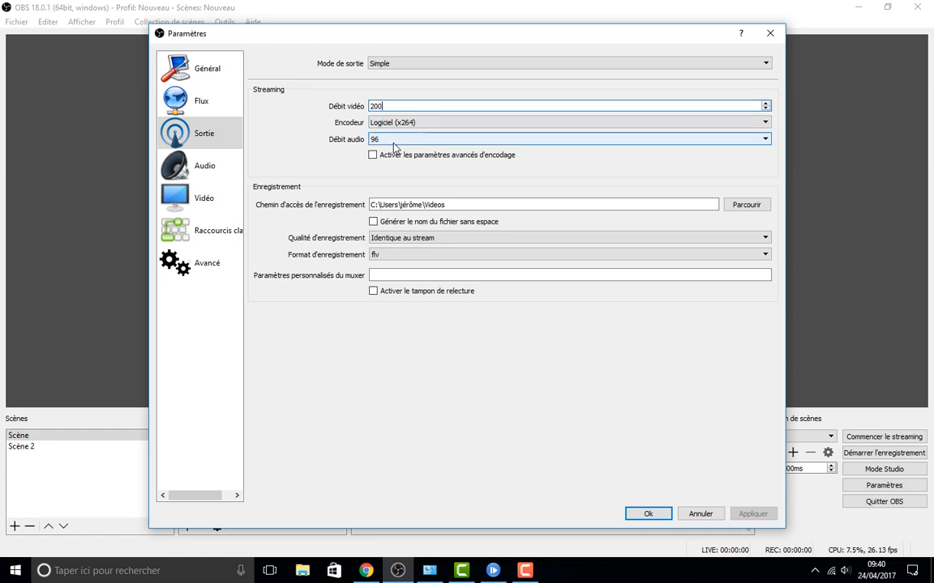
left_click(393, 140)
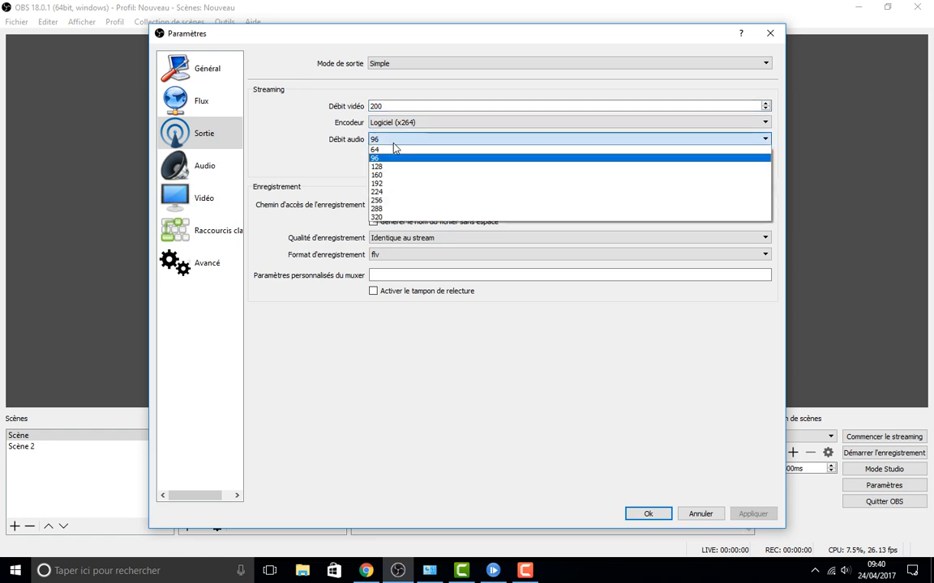
left_click(397, 143)
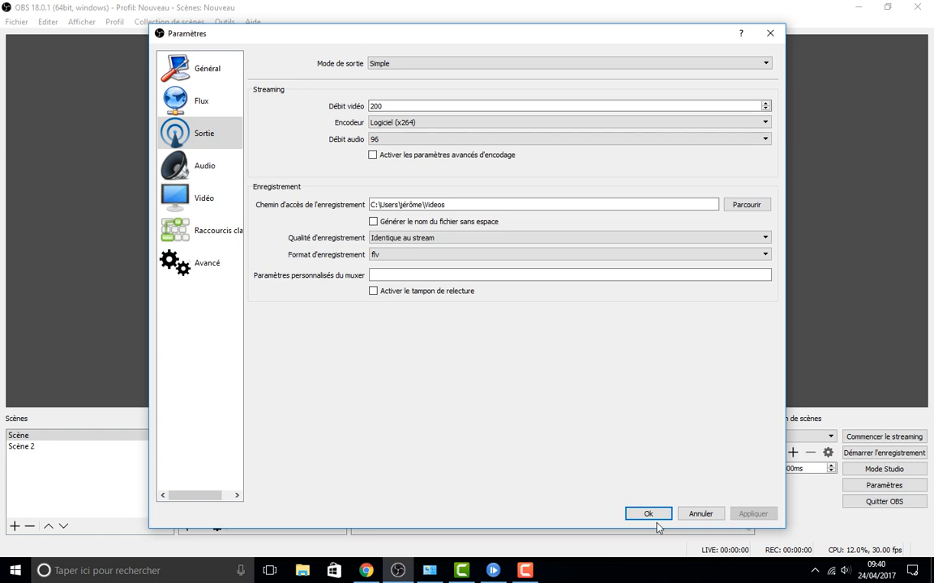
Set the stream delay duration to 40 s in the advanced settings, then apply and close the settings
left_click(236, 265)
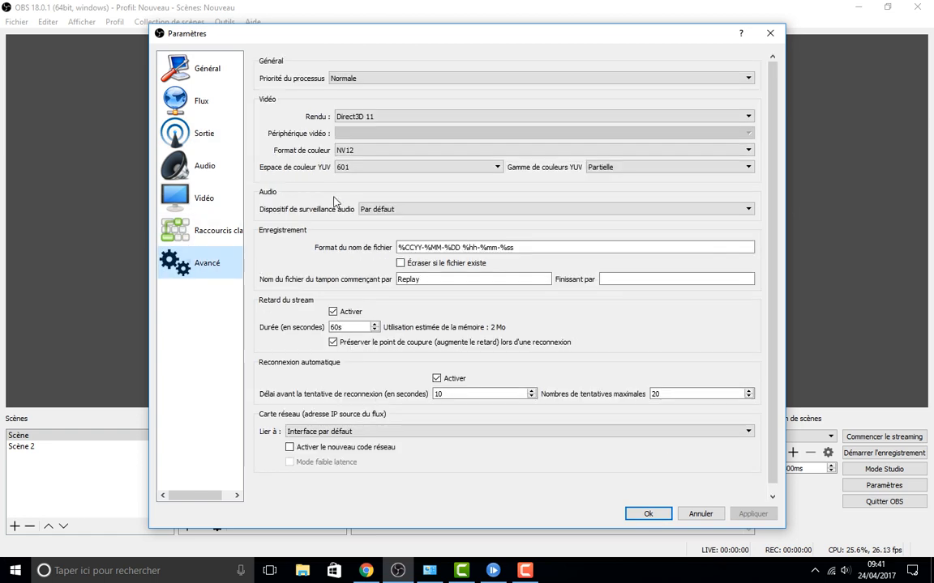
double_click(354, 327)
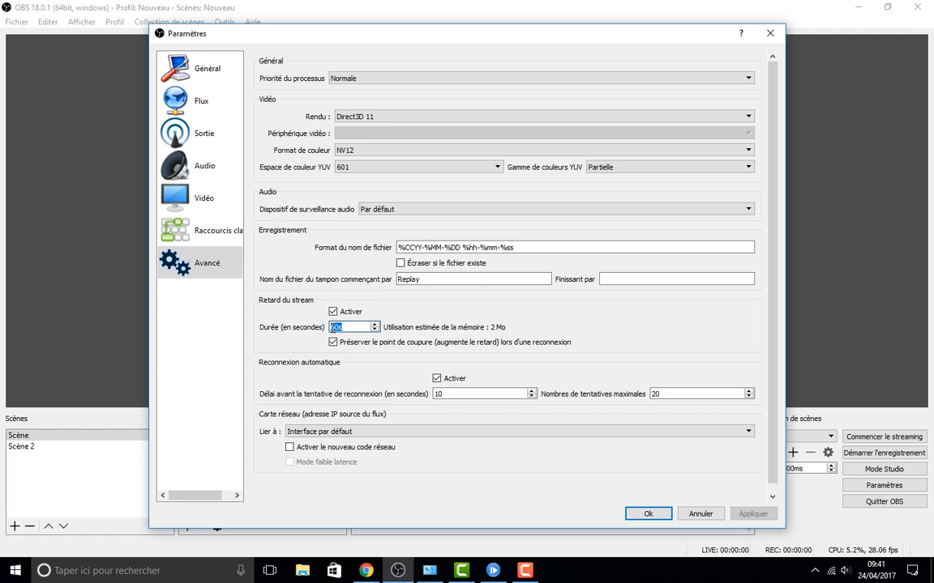
left_click(355, 327)
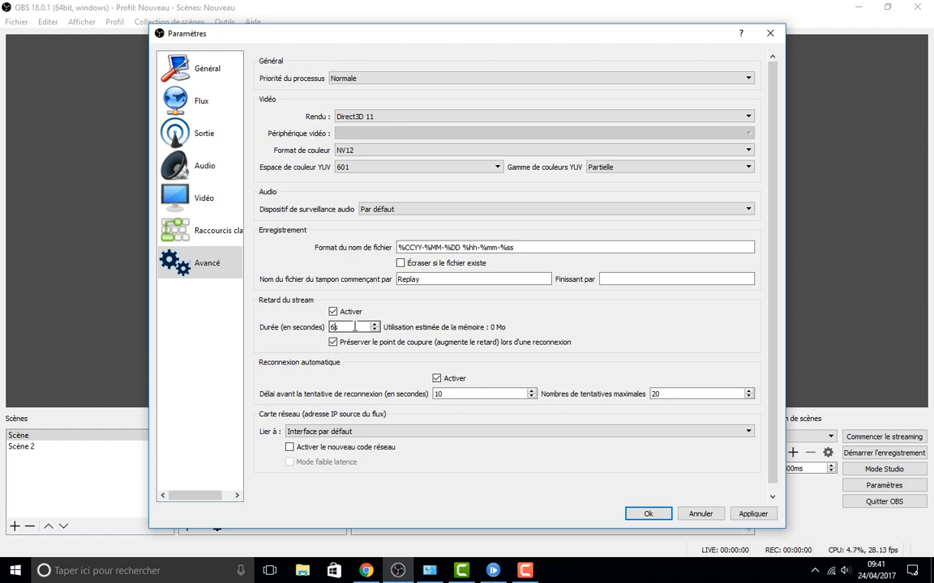
key("BackSpace")
key("BackSpace")
type("40")
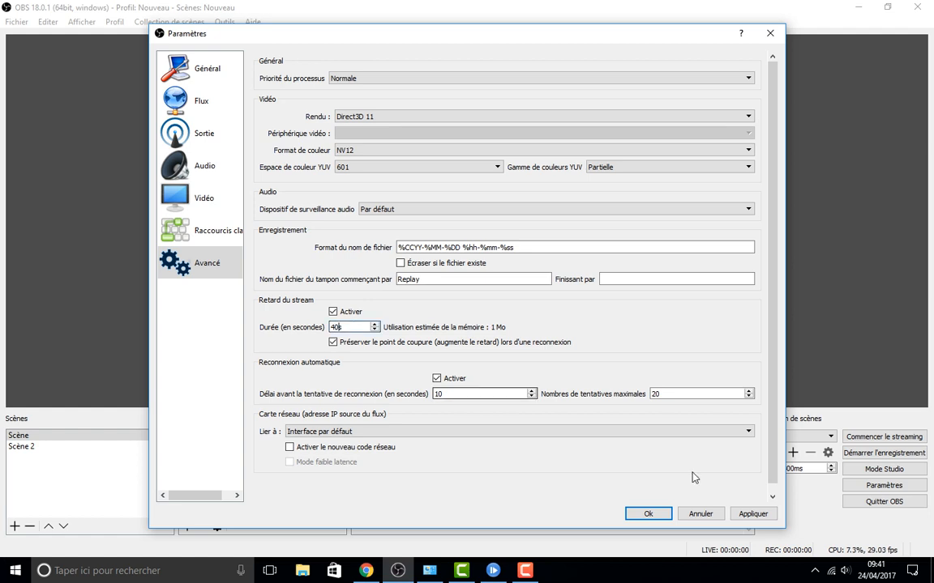
left_click(755, 515)
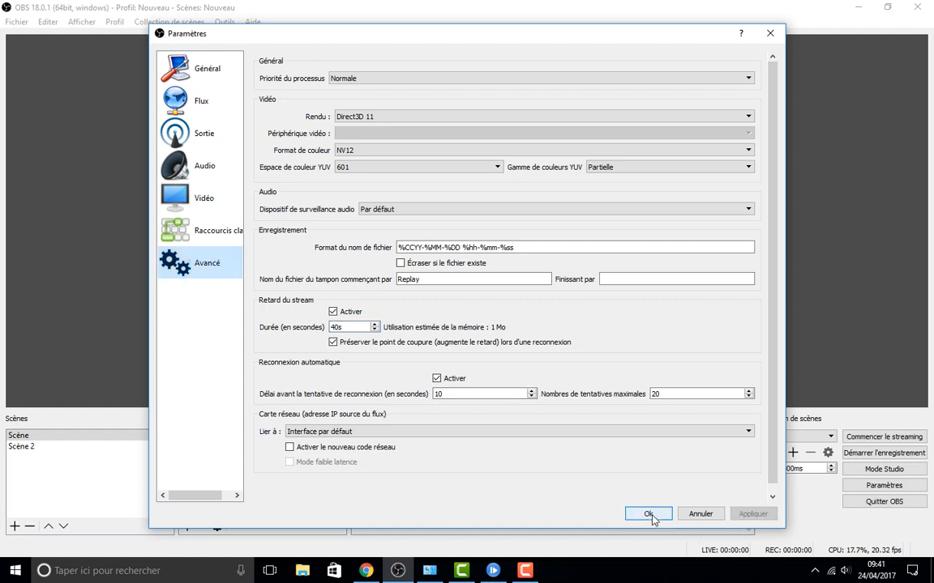
left_click(651, 515)
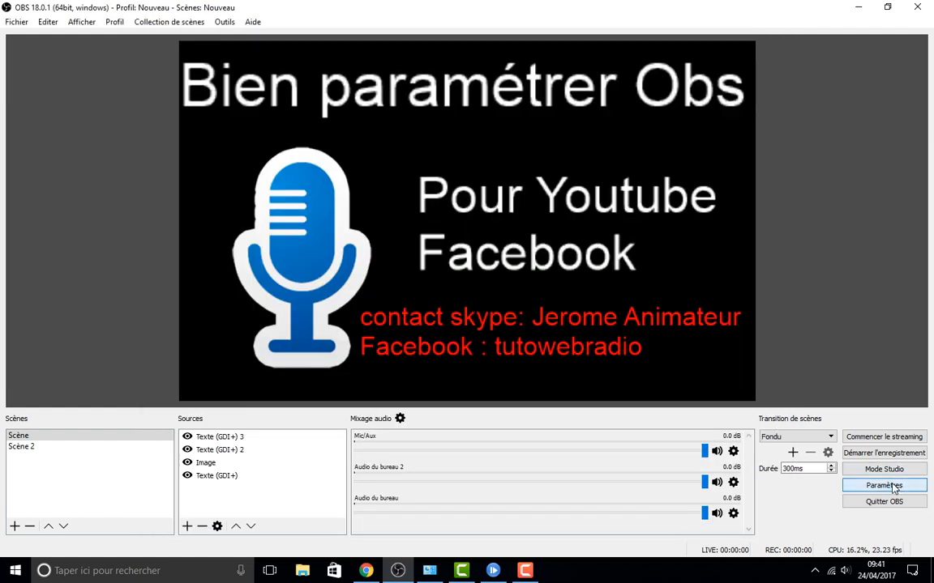
Reopen the output settings and highlight the streaming video bitrate value
left_click(885, 485)
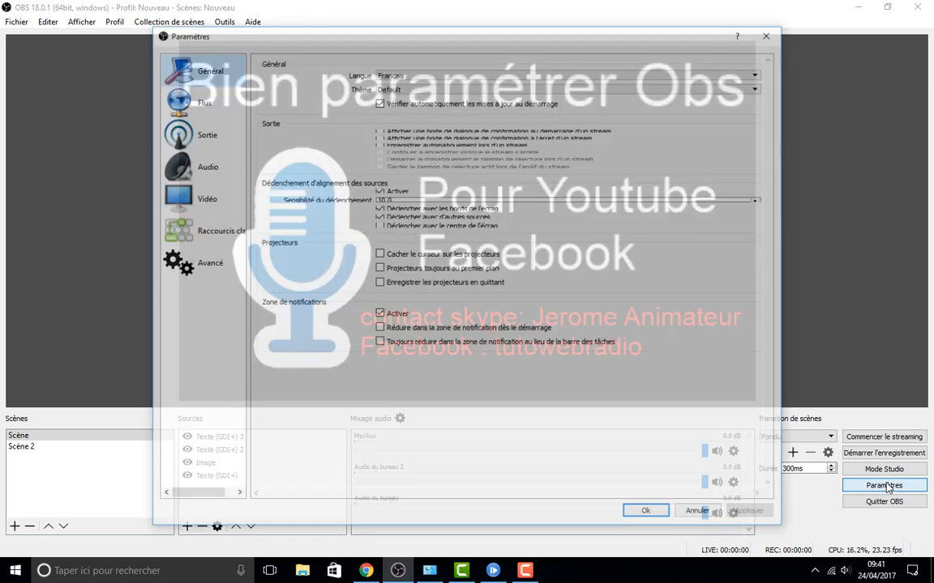
left_click(203, 134)
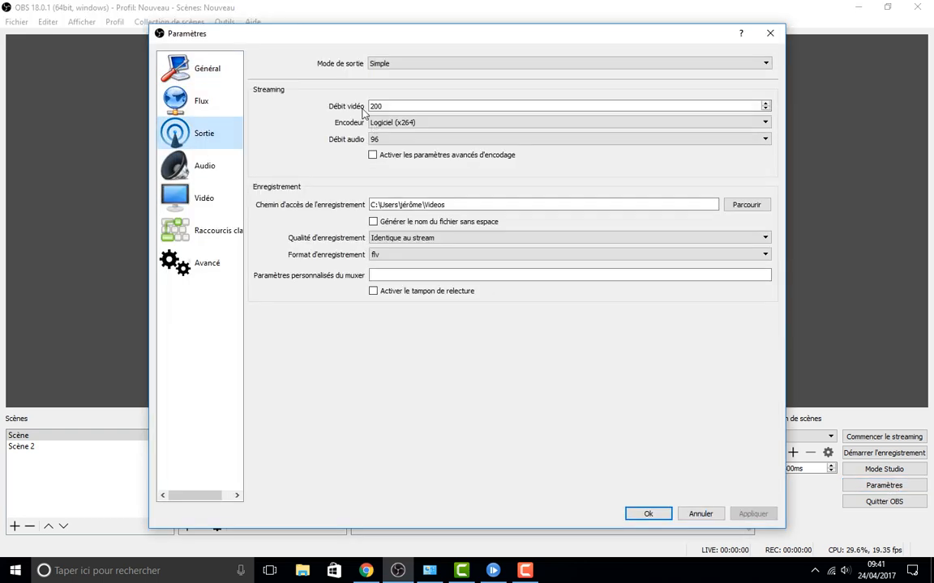
left_click(393, 106)
double_click(393, 106)
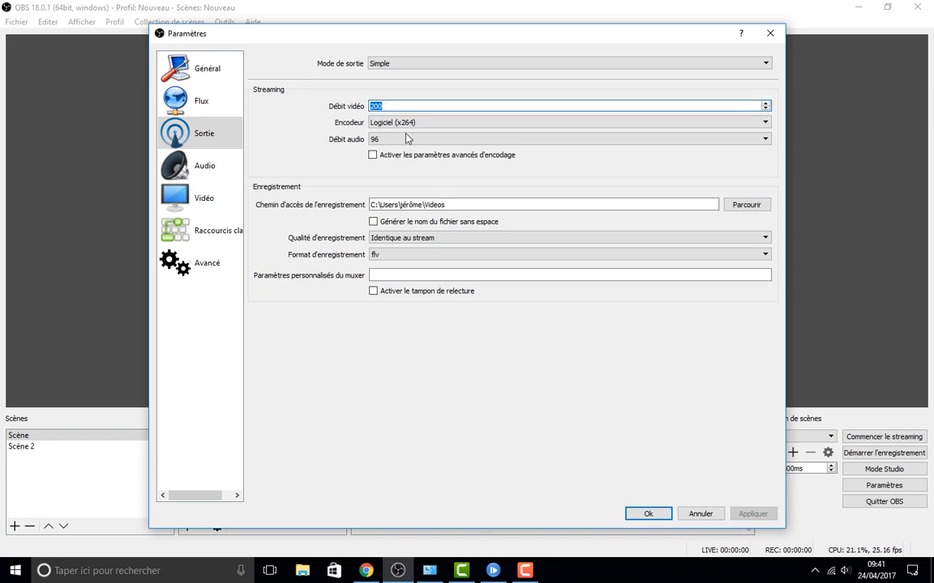
Switch to RadioDJ, play Amir's "On dirait (Clip officiel)" and change the playback mode to AutoDJ
left_click(493, 571)
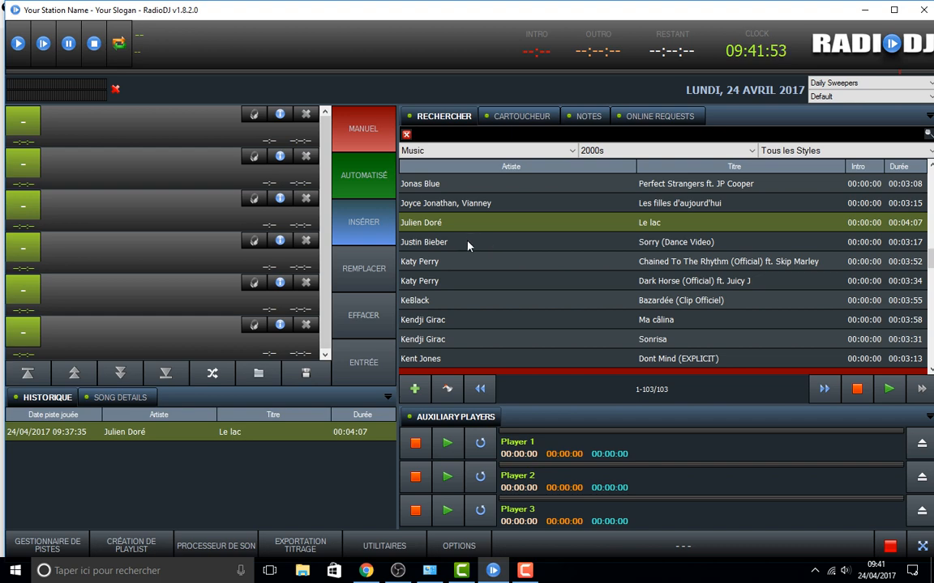
scroll(467, 245, "up", 12)
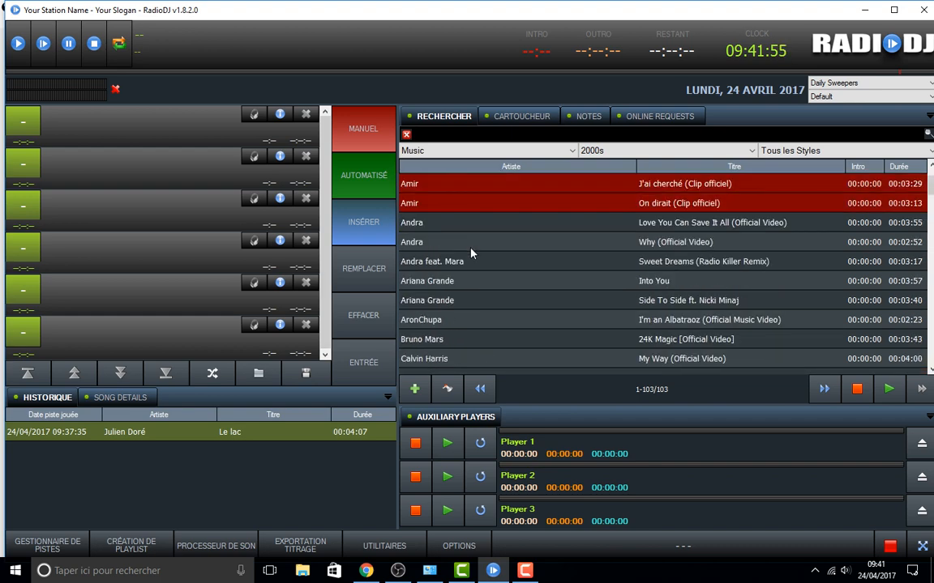
left_click(484, 210)
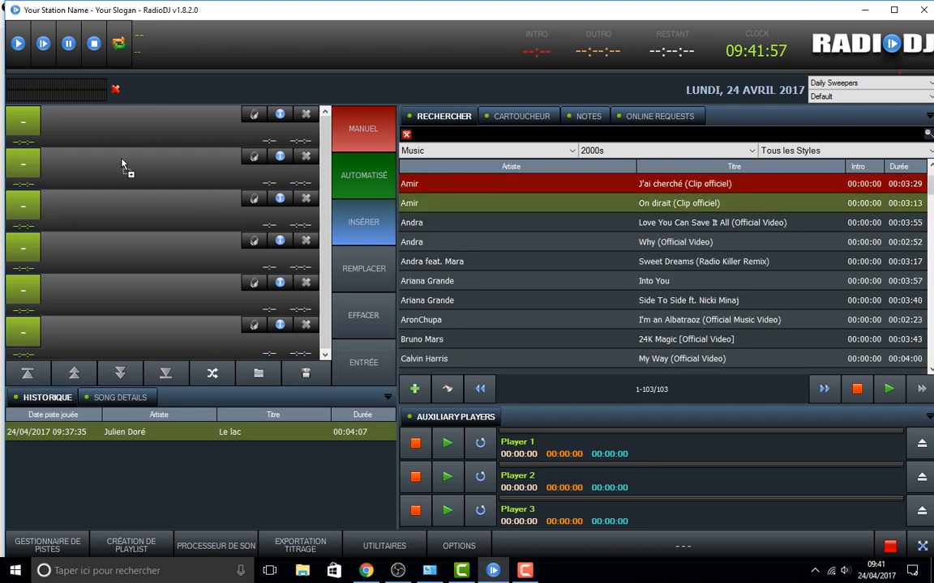
left_click(18, 43)
left_click(380, 145)
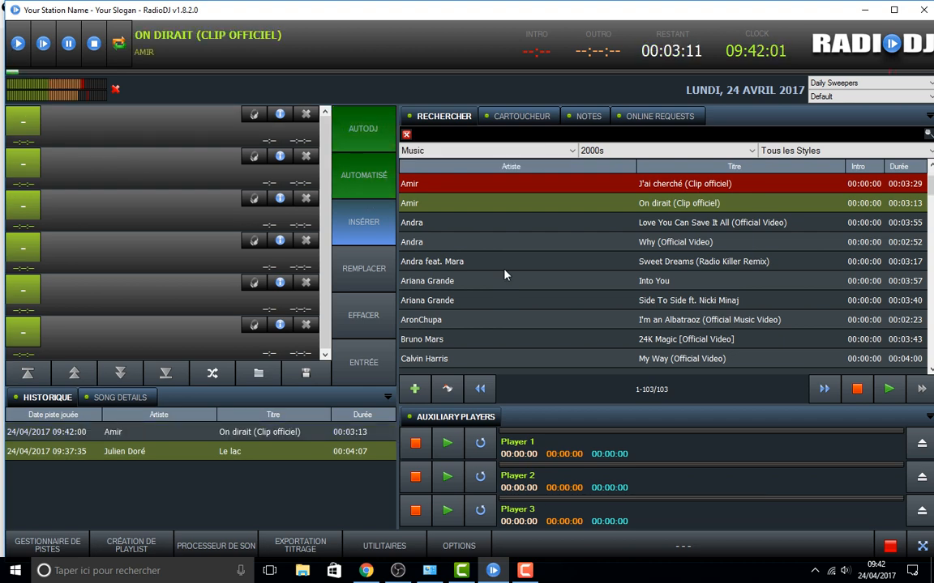
Queue "Juste une p'tite chanson (audio + paroles)" by Les Enfoirés as the first playlist track
scroll(502, 270, "down", 8)
scroll(504, 274, "down", 5)
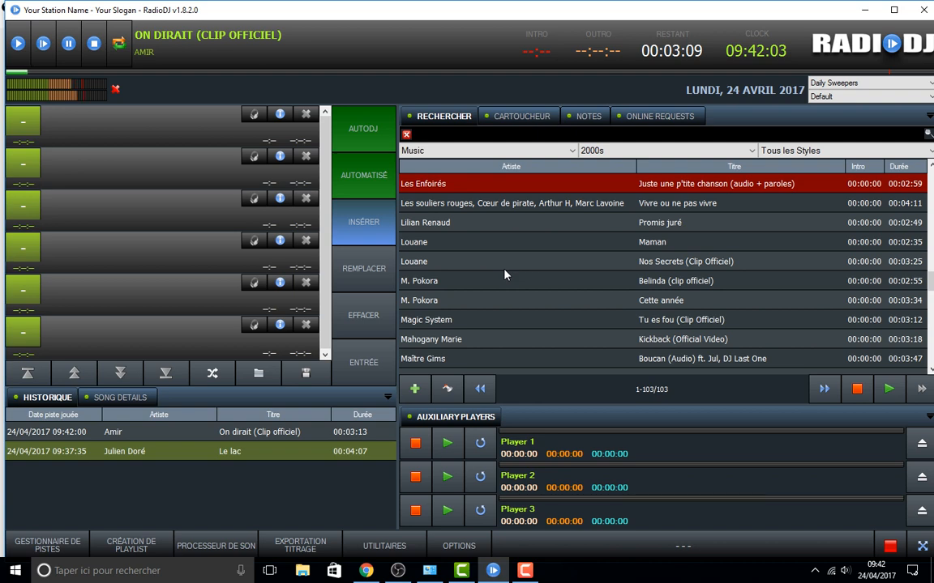
left_click_drag(476, 186, 146, 138)
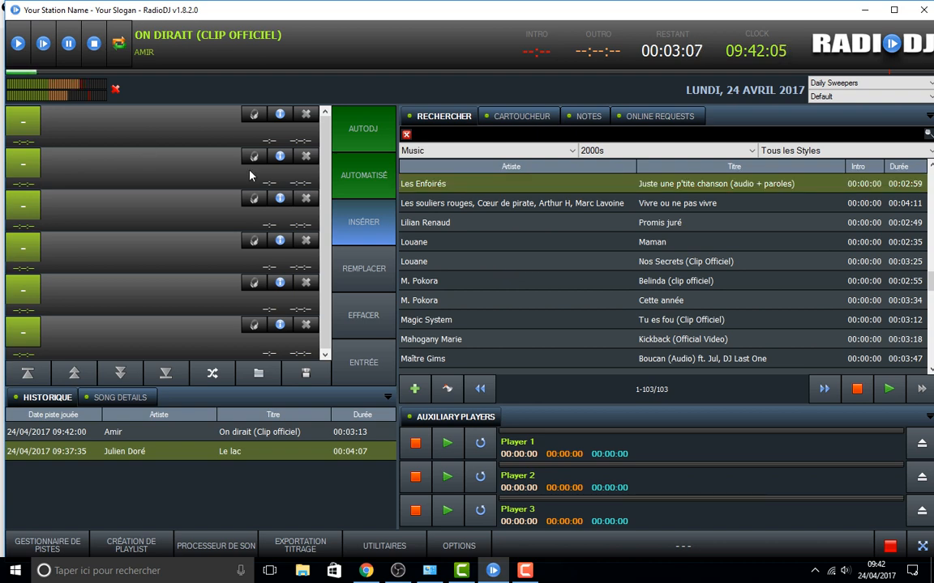
Add Katy Perry's "Chained To The Rhythm (Official) ft. Skip Marley" to the second playlist slot
scroll(450, 279, "down", 4)
scroll(486, 292, "down", 4)
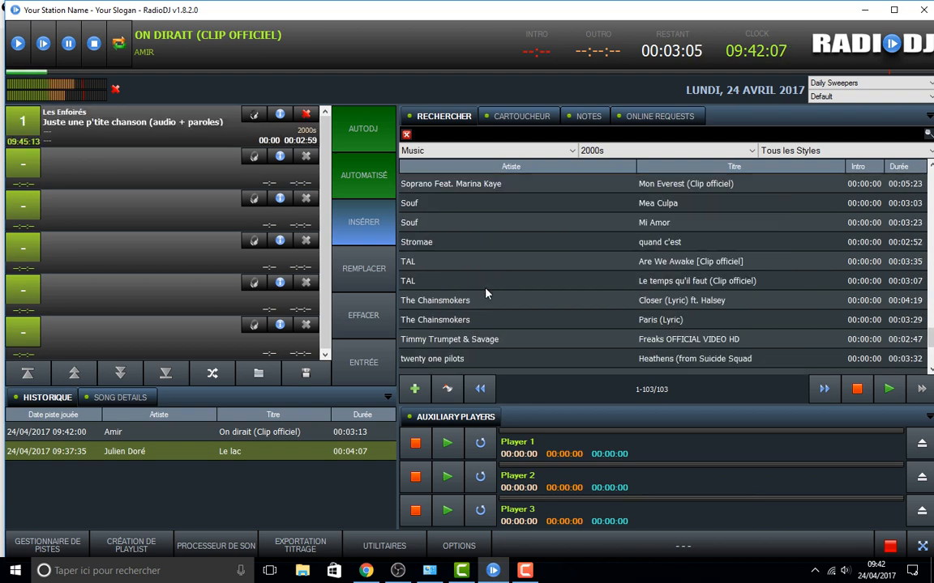
scroll(487, 293, "up", 8)
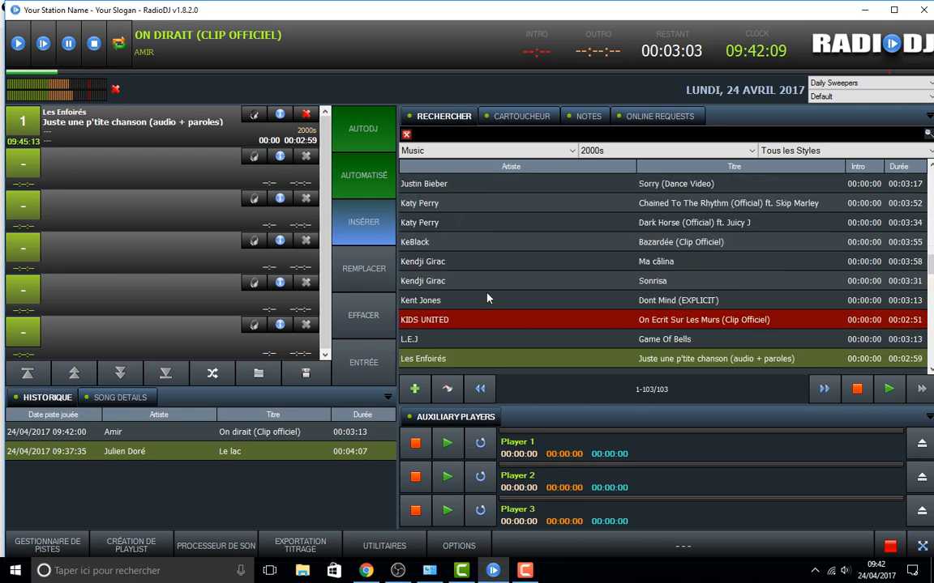
scroll(487, 298, "up", 2)
scroll(487, 298, "down", 2)
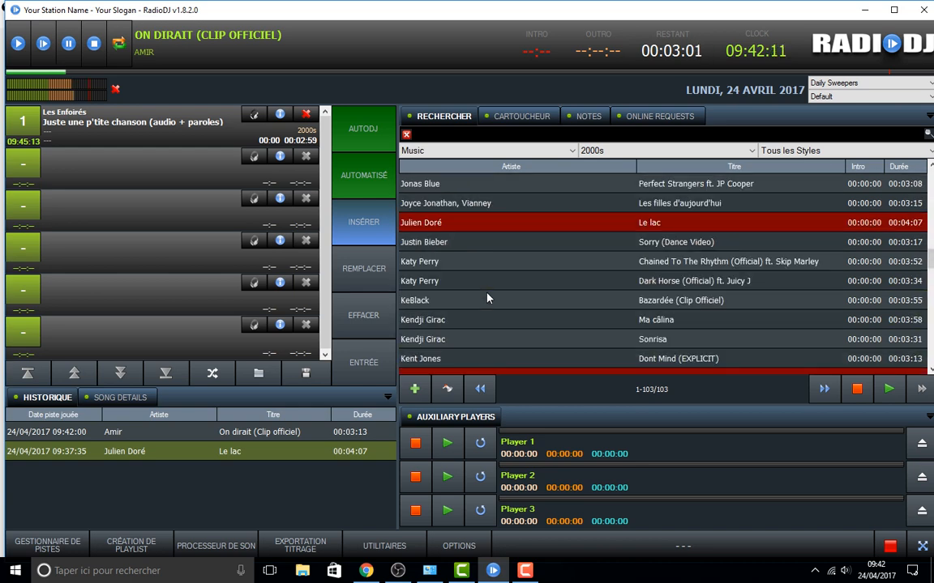
left_click_drag(486, 261, 135, 185)
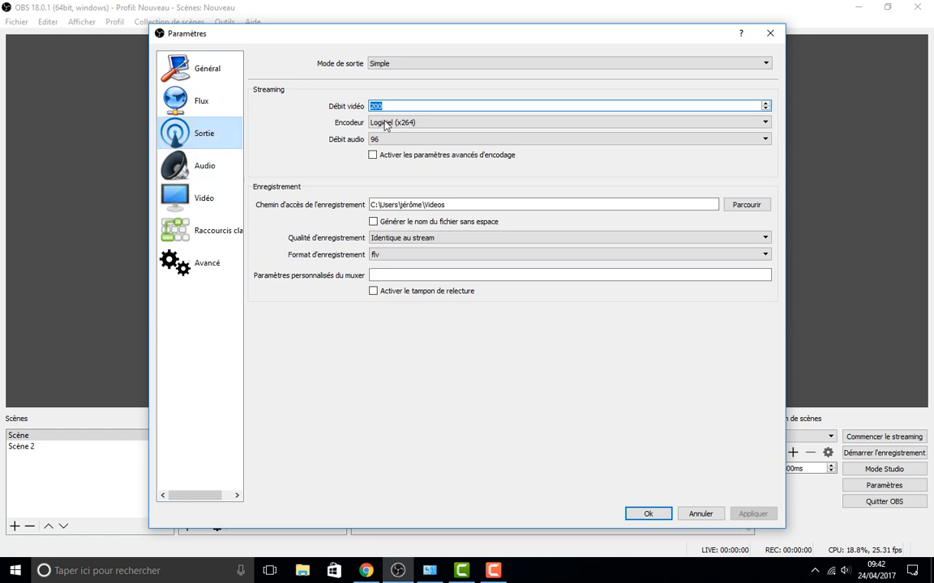
In OBS, review the output bitrates and the stream delay duration, then close the settings
left_click(199, 132)
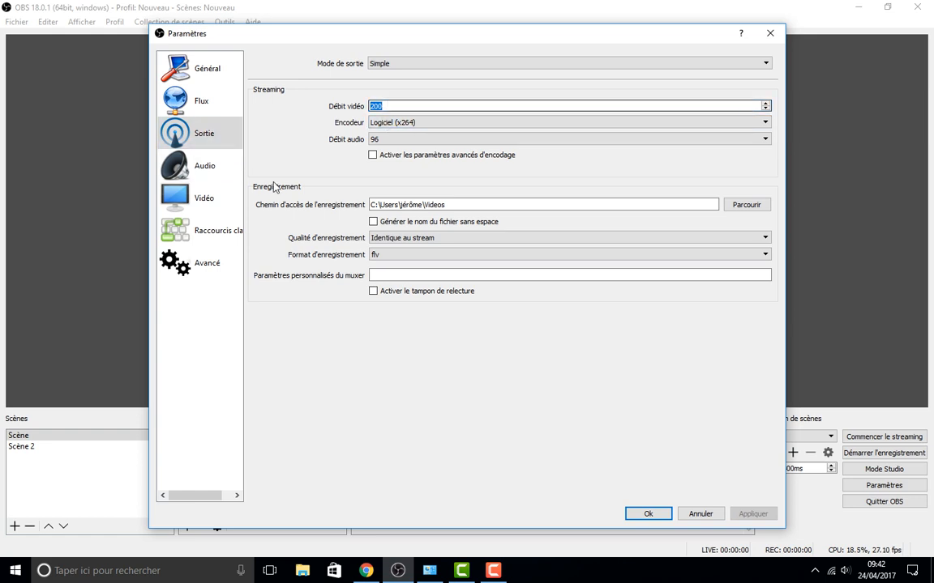
left_click(207, 270)
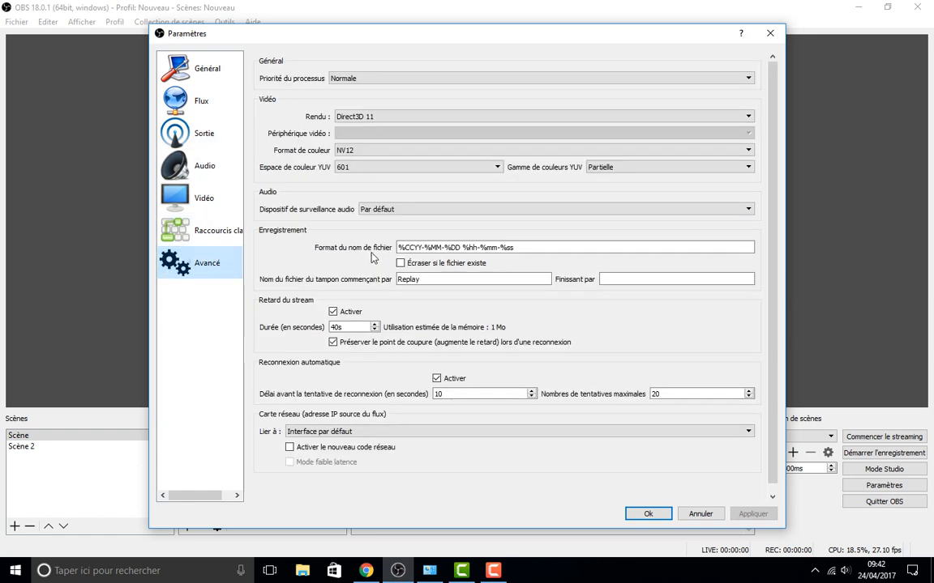
left_click(344, 326)
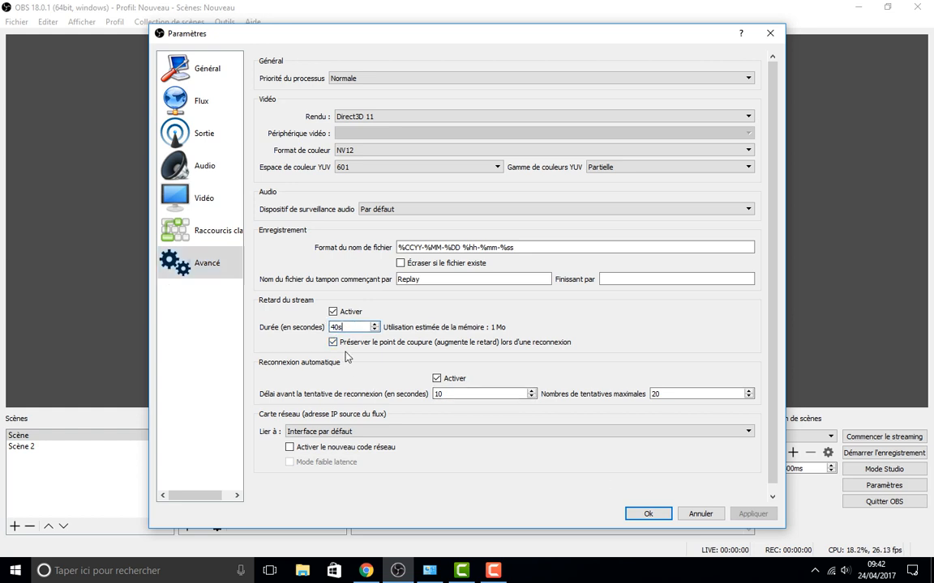
left_click(637, 517)
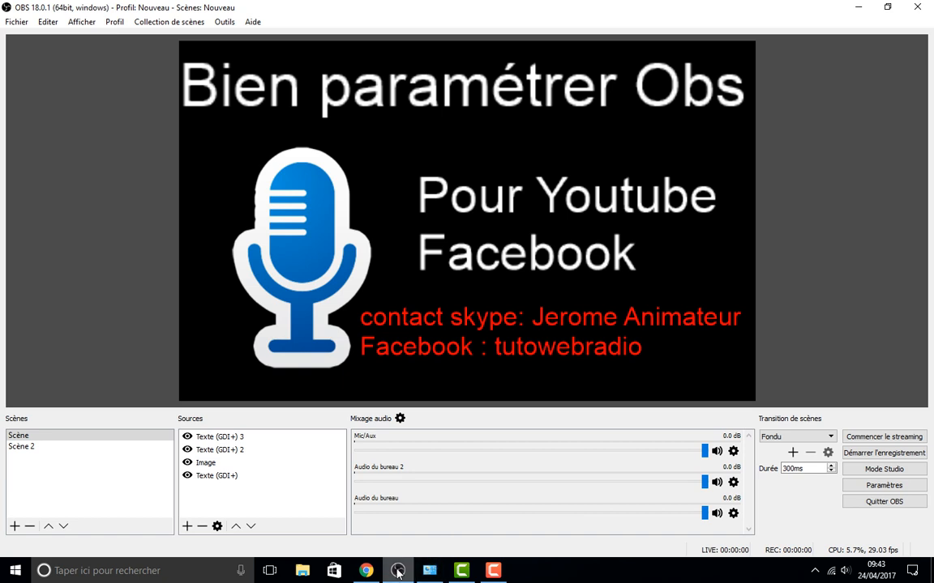
Switch to Chrome, show the YouTube live dashboard and view the Creator Studio option in the account menu
mouse_move(397, 571)
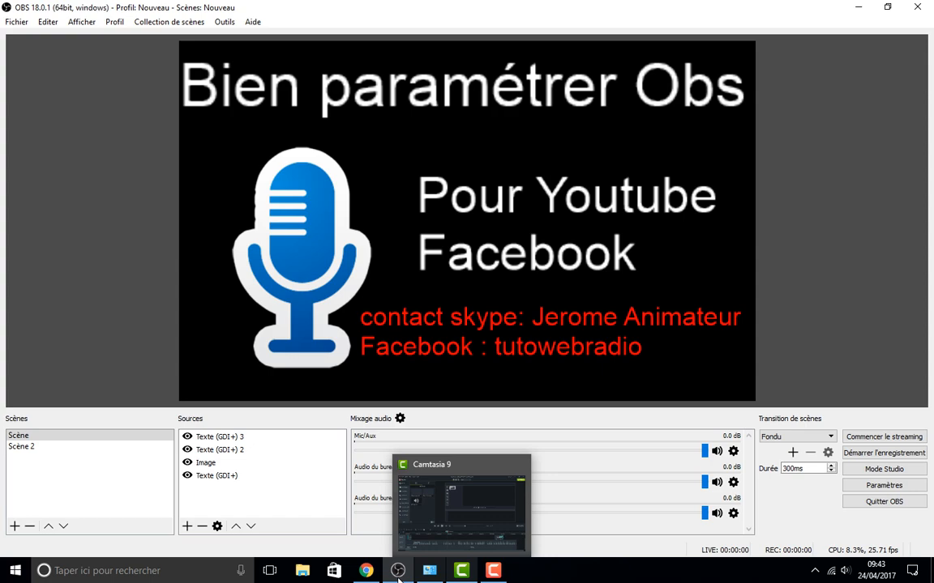
left_click(367, 571)
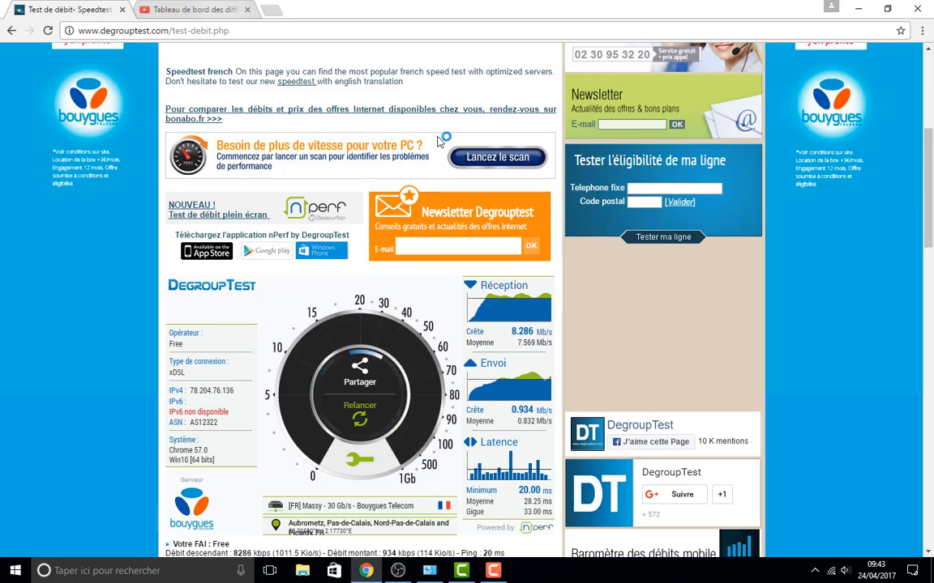
key("ctrl+Tab")
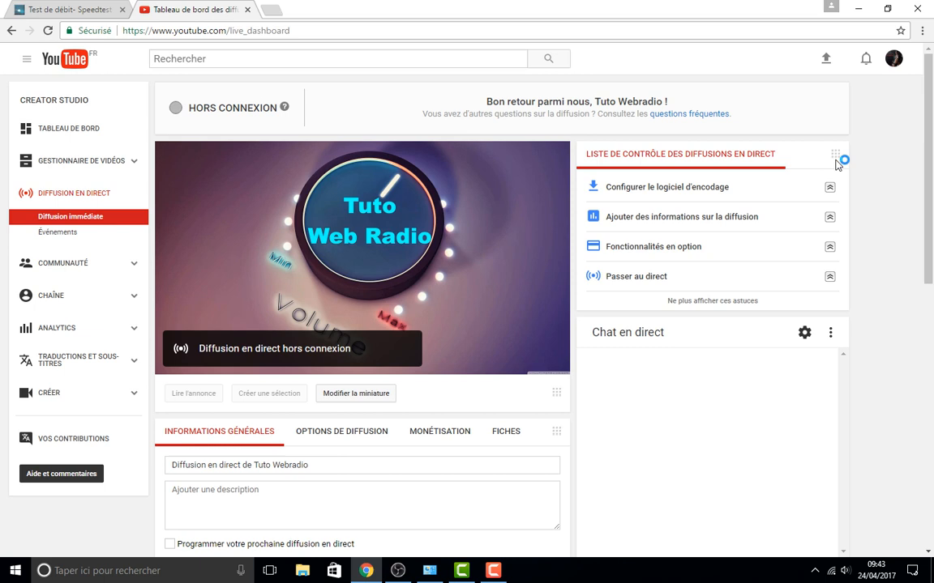
left_click(893, 59)
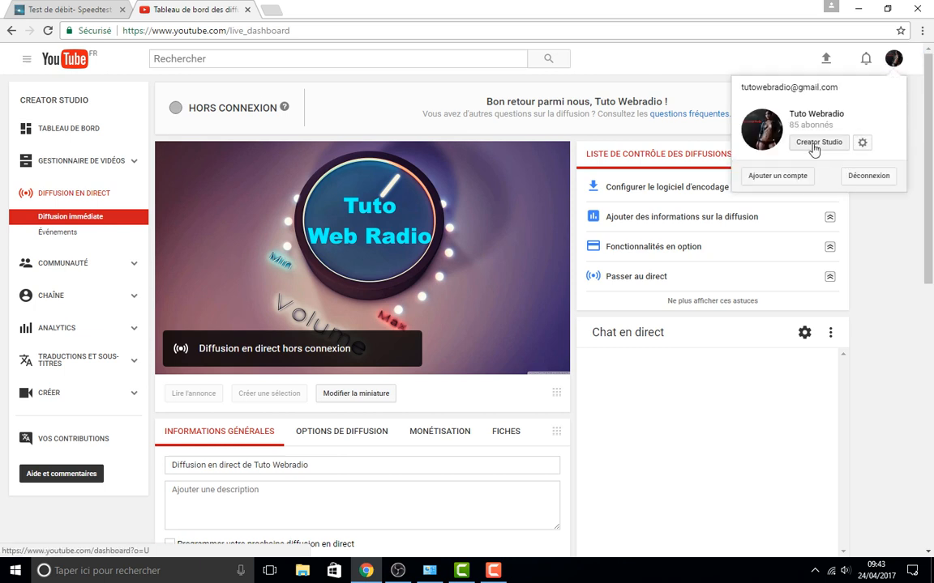
left_click(875, 230)
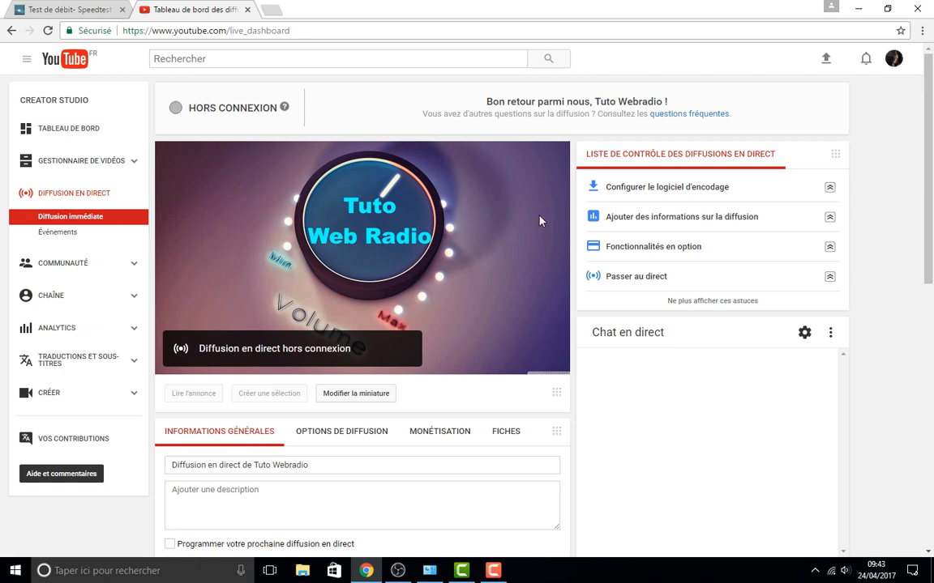
Find the encoder configuration on the live dashboard, select the hidden stream key and request its display
scroll(875, 199, "down", 4)
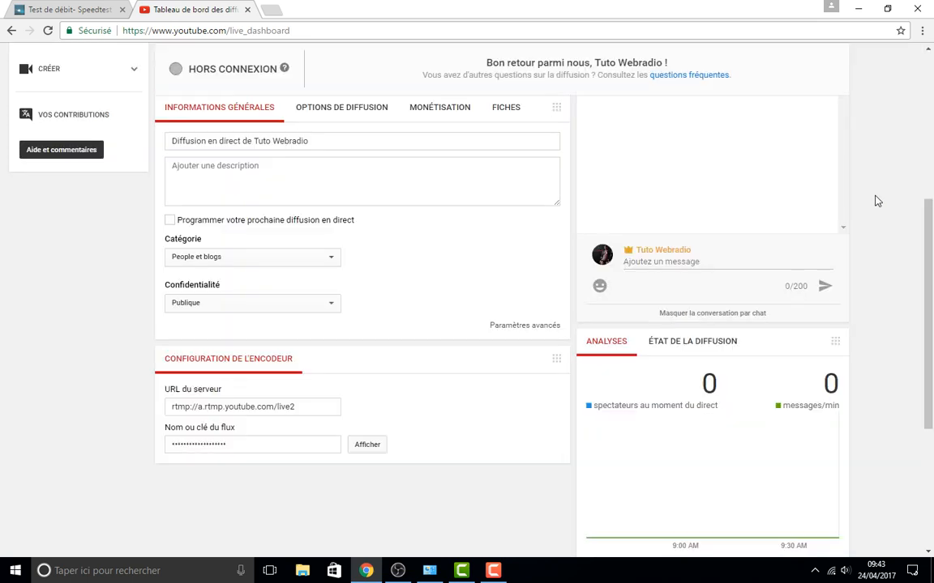
scroll(884, 278, "up", 4)
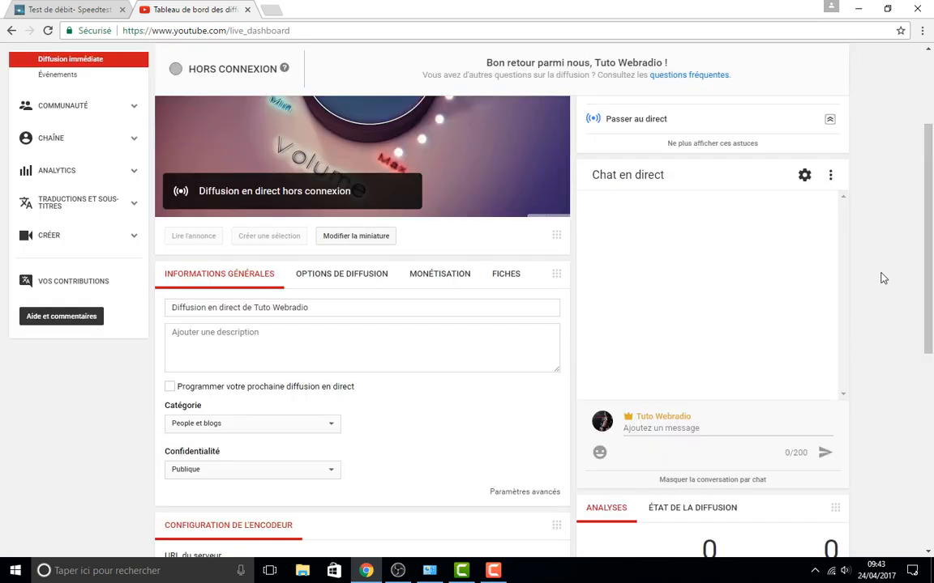
scroll(883, 278, "down", 3)
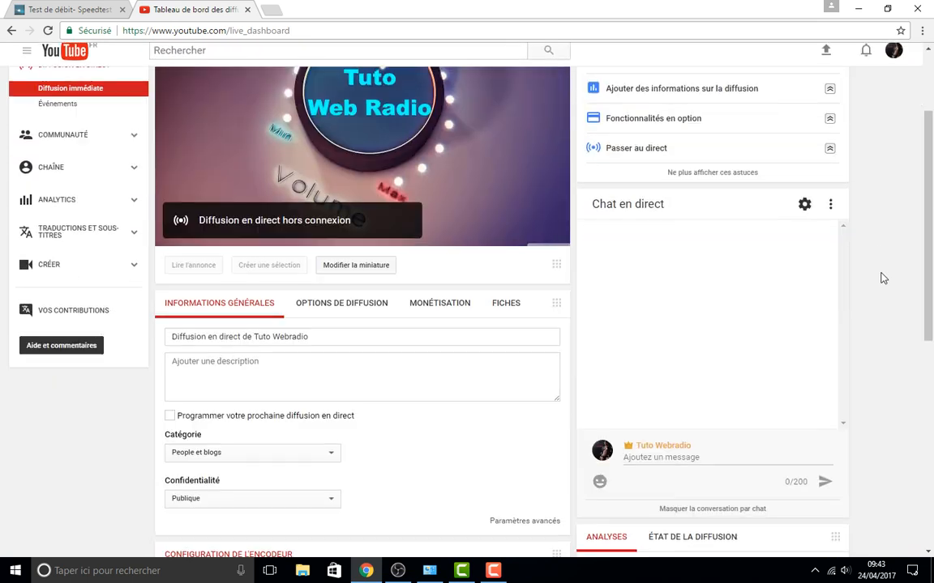
scroll(468, 299, "down", 2)
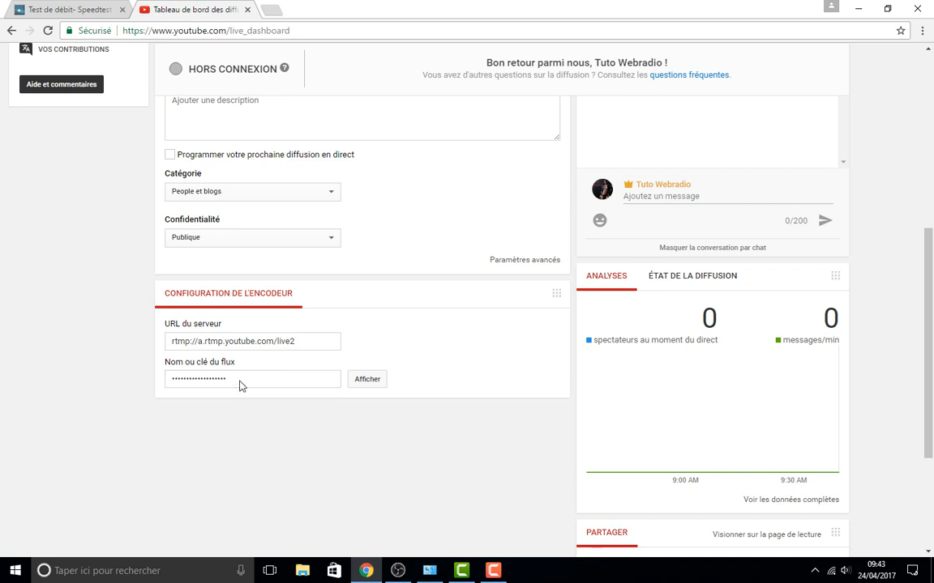
left_click(376, 386)
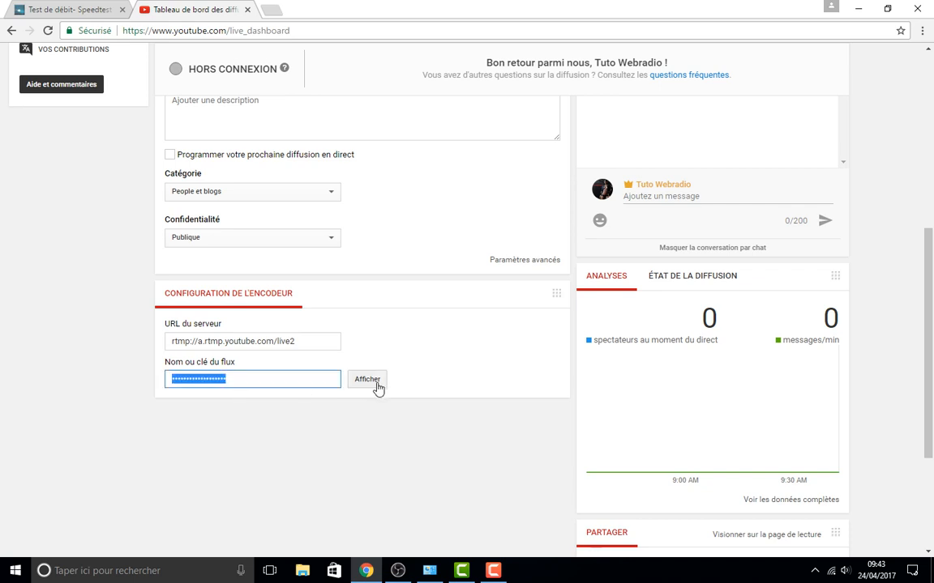